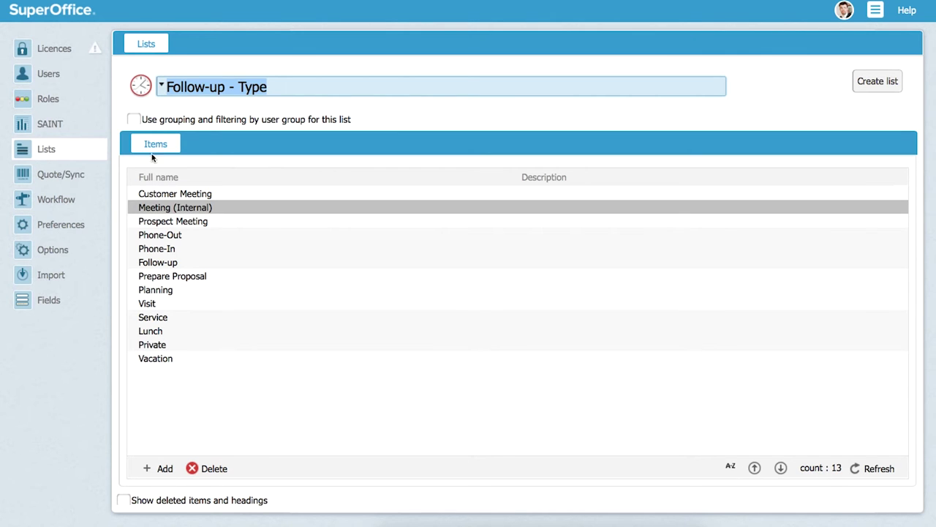
# Step: Add a follow-up type 'Renew contract' as a dark green Task and save it
pyautogui.click(165, 469)
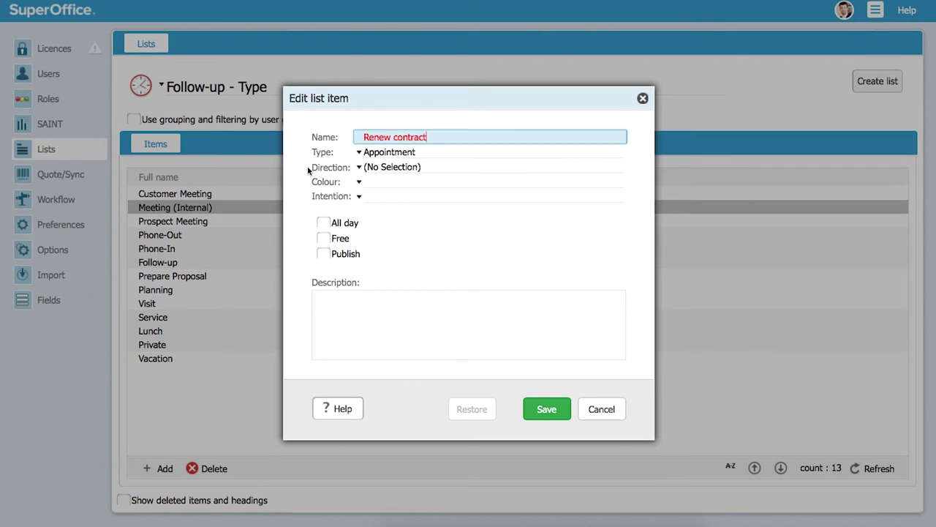
pyautogui.click(362, 159)
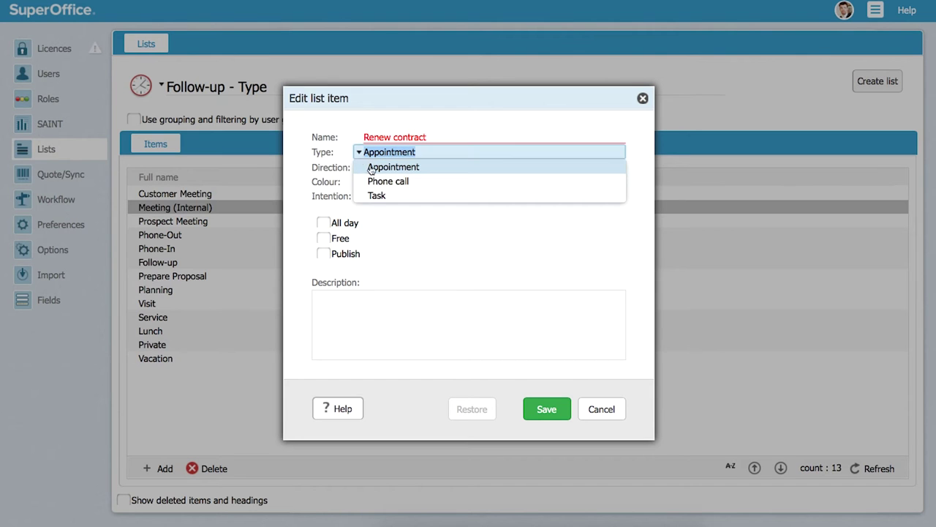
pyautogui.click(379, 196)
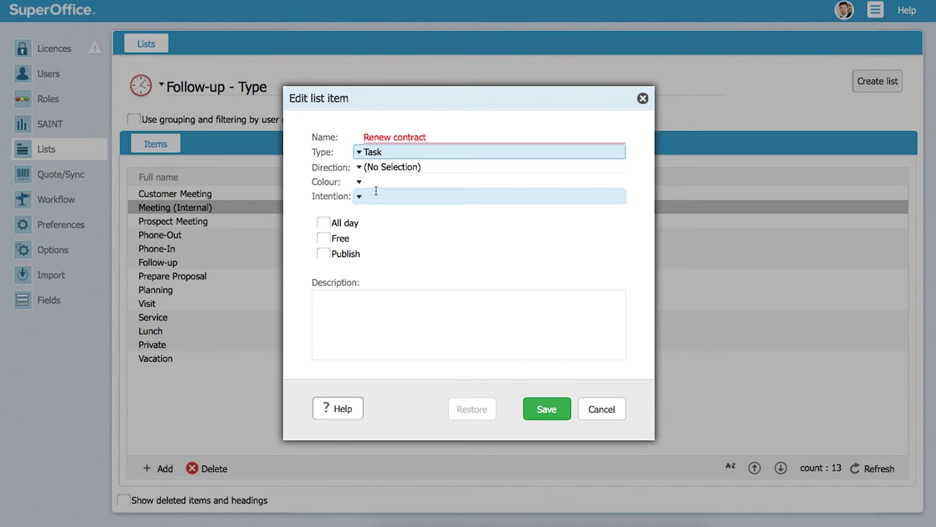
pyautogui.click(376, 181)
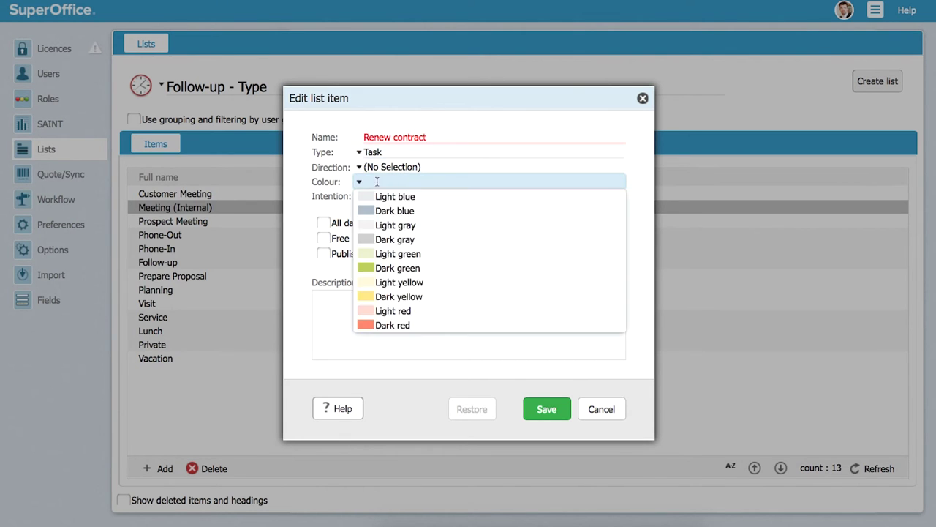
pyautogui.click(376, 268)
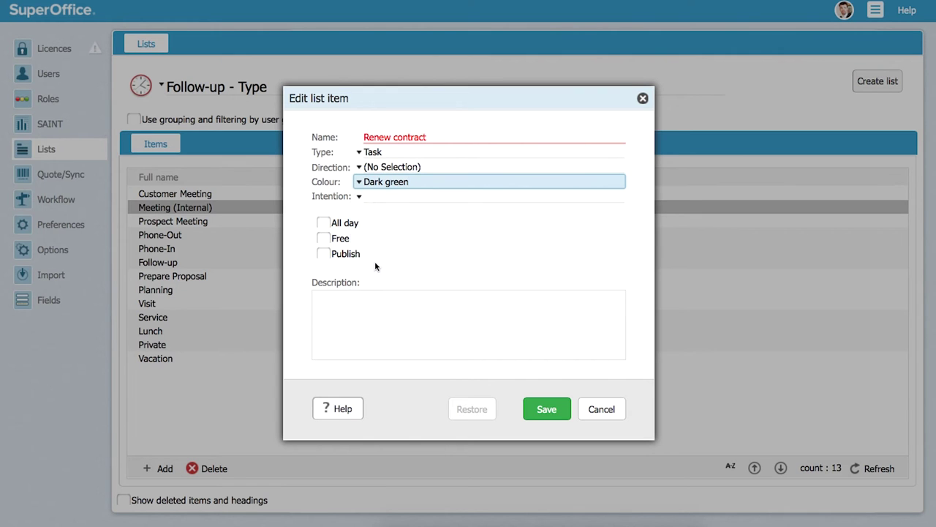
pyautogui.click(541, 411)
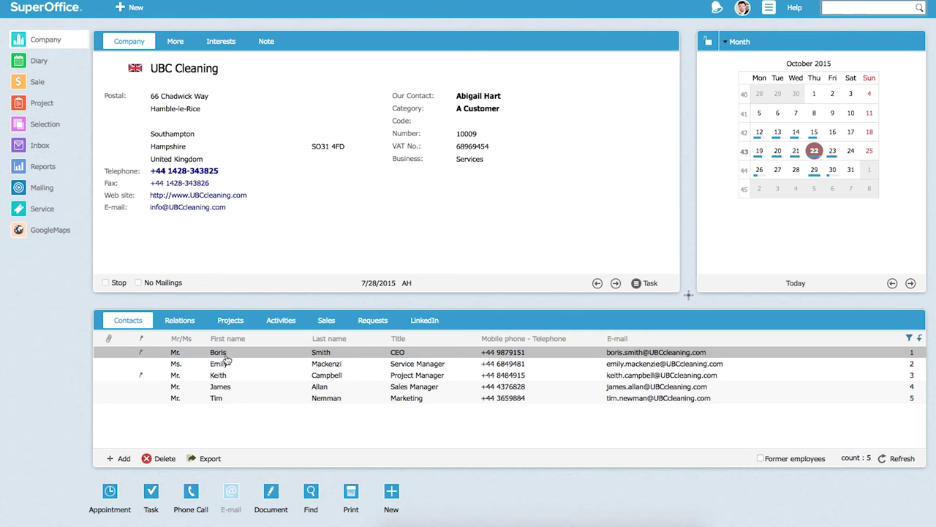
# Step: Save a UBC Cleaning task of type Renew contract with start date 10/1/2016
pyautogui.click(150, 496)
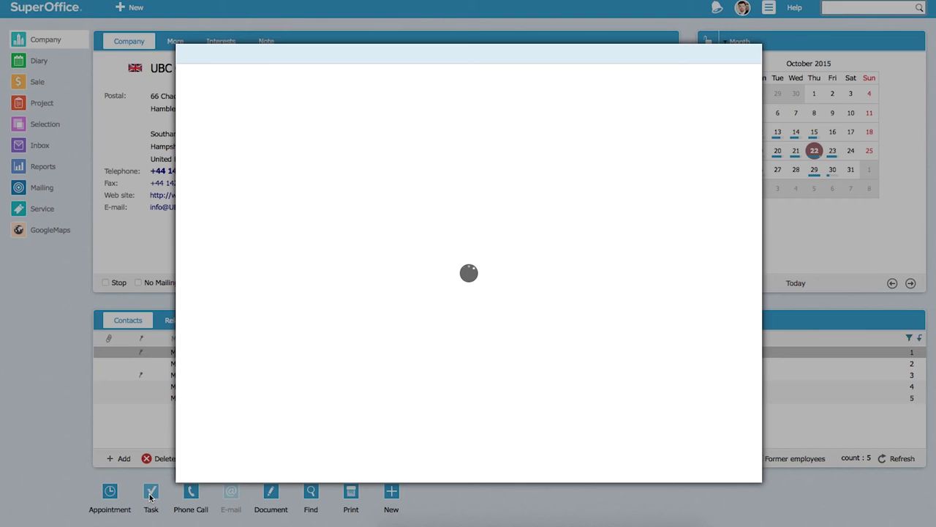
pyautogui.click(283, 85)
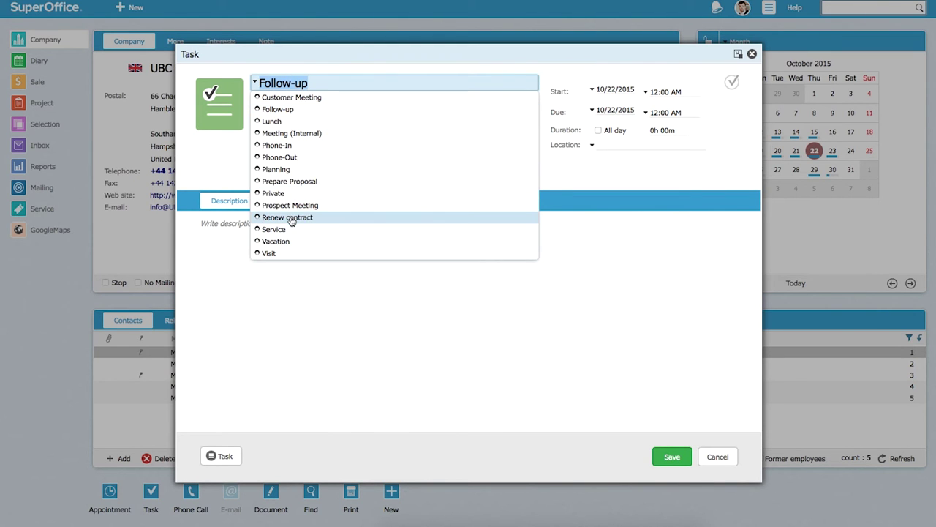
pyautogui.click(291, 221)
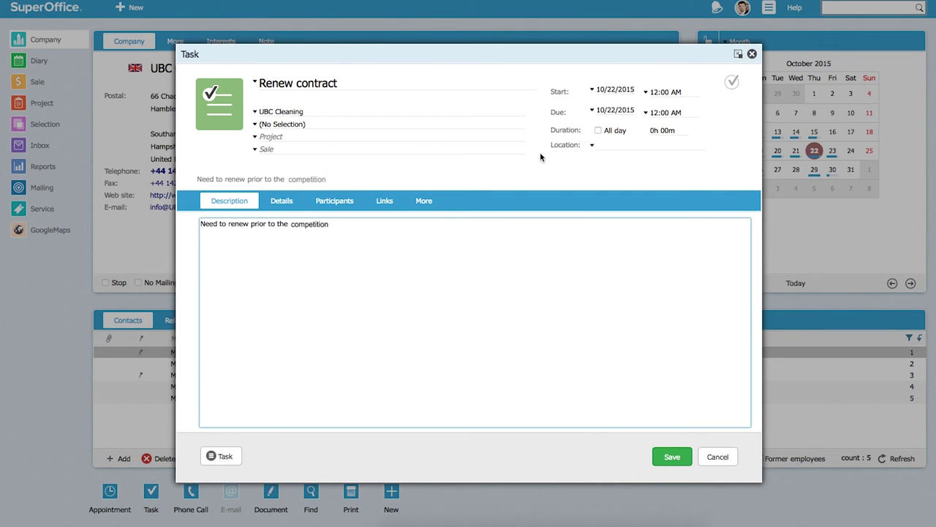
pyautogui.click(595, 97)
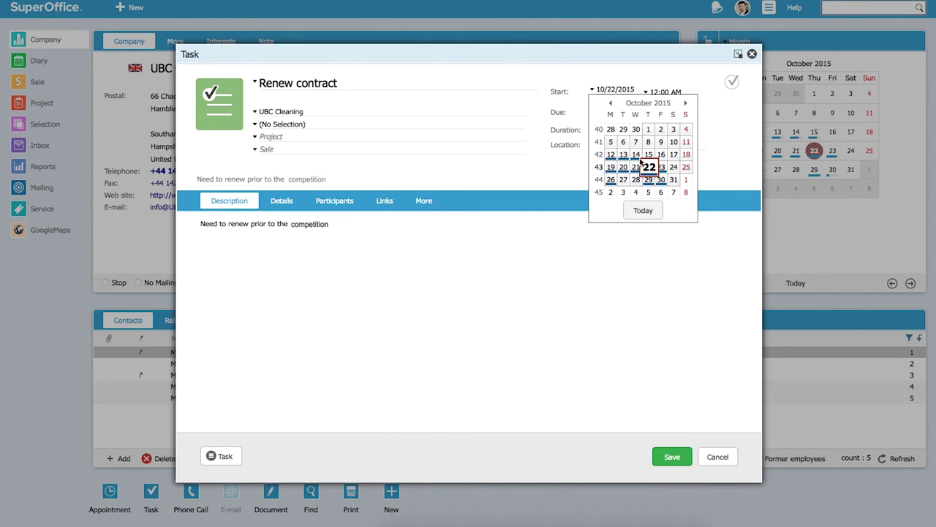
pyautogui.click(649, 130)
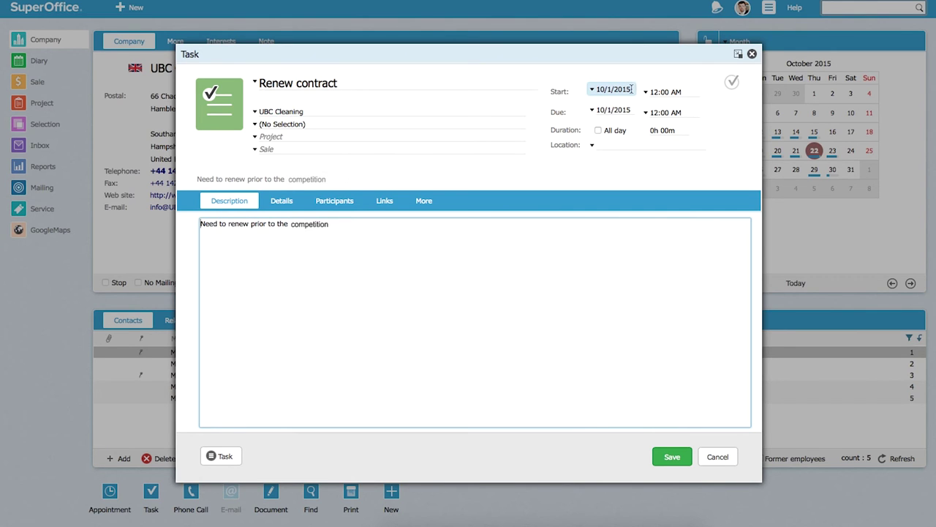
pyautogui.click(631, 89)
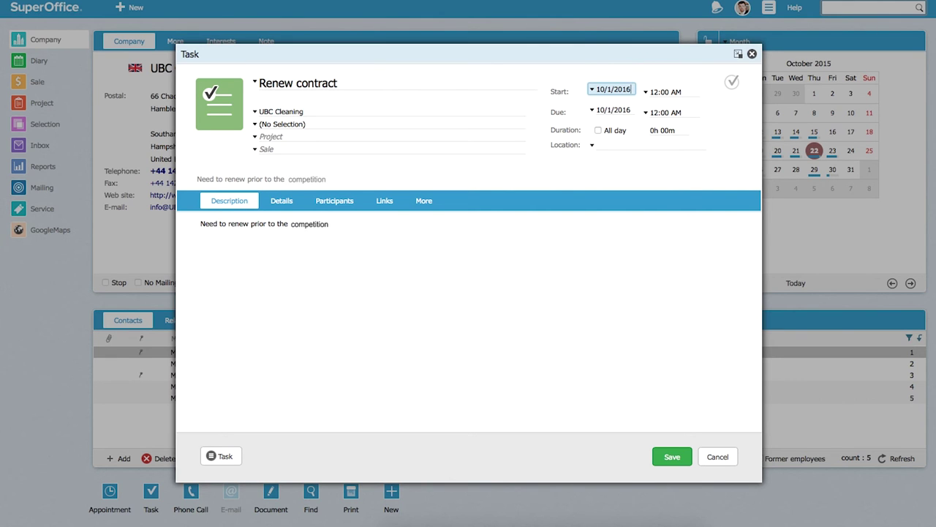
pyautogui.click(666, 456)
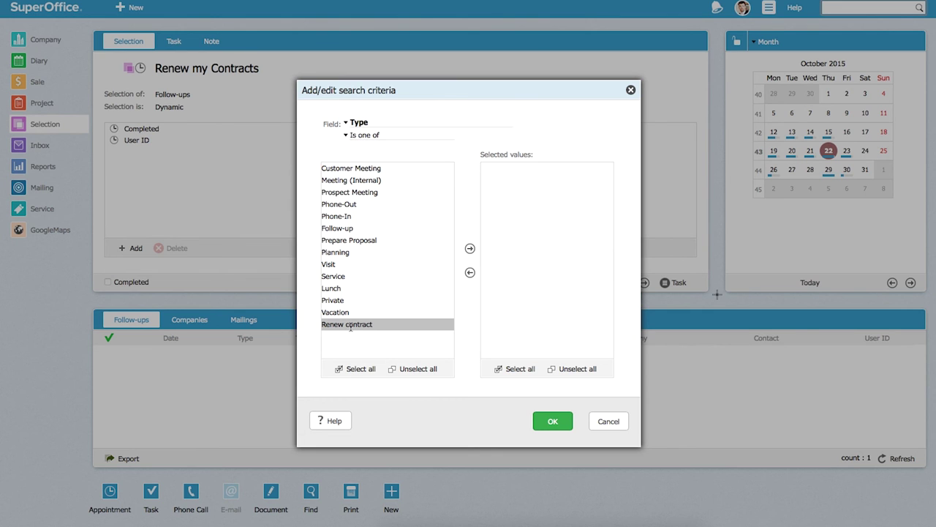
# Step: Set the Type criterion to Renew contract, confirm it, and refresh the follow-up results
pyautogui.click(471, 249)
pyautogui.click(550, 422)
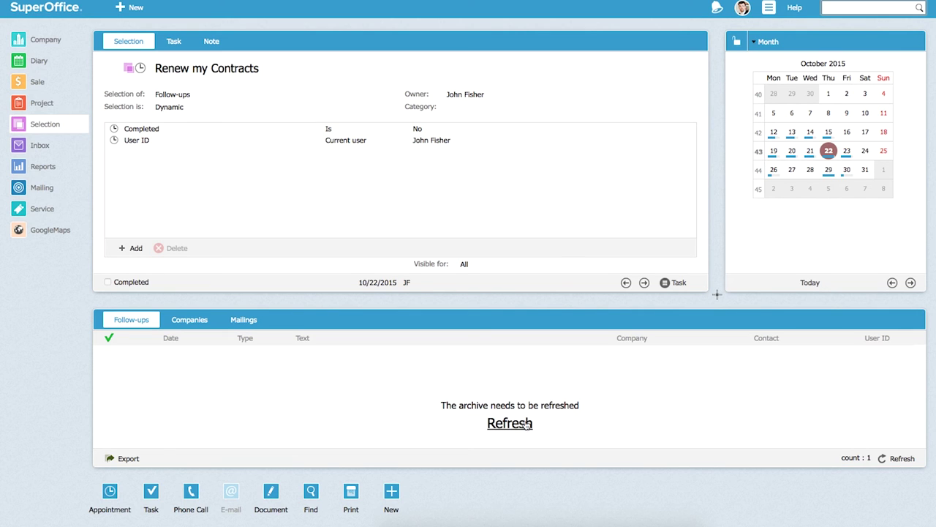
pyautogui.click(525, 424)
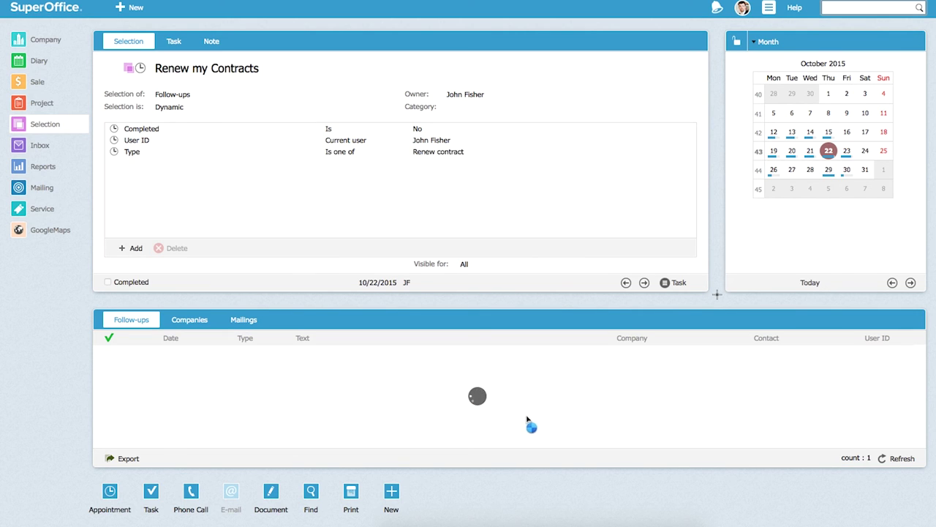
# Step: View the details of UBC Cleaning's Renew contract follow-up dated 10/1/2016
pyautogui.click(297, 352)
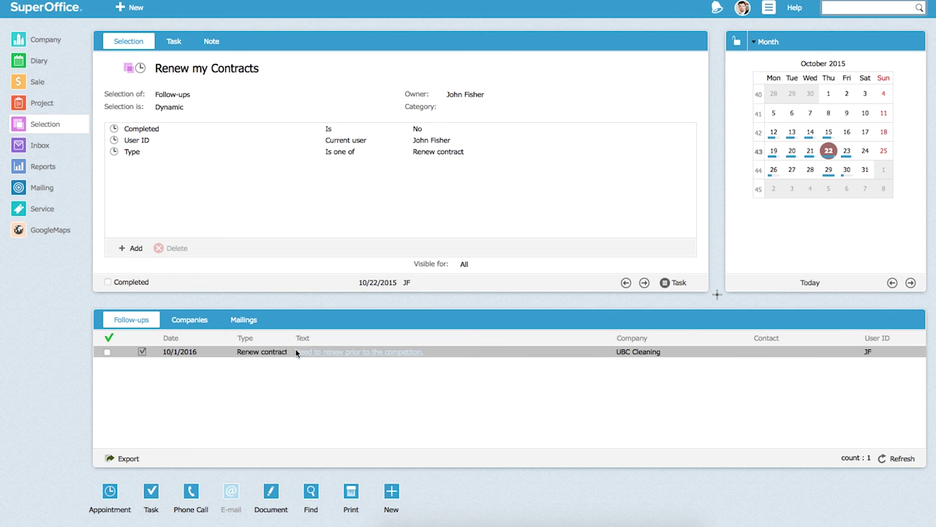